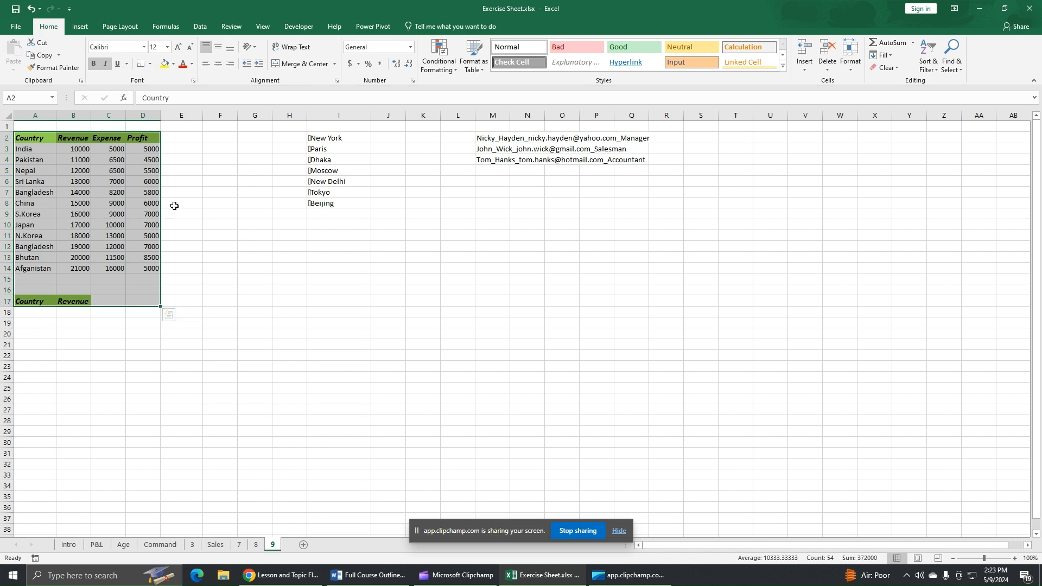
- Copy India from the country list in A3 into the lookup cell A18
click(220, 246)
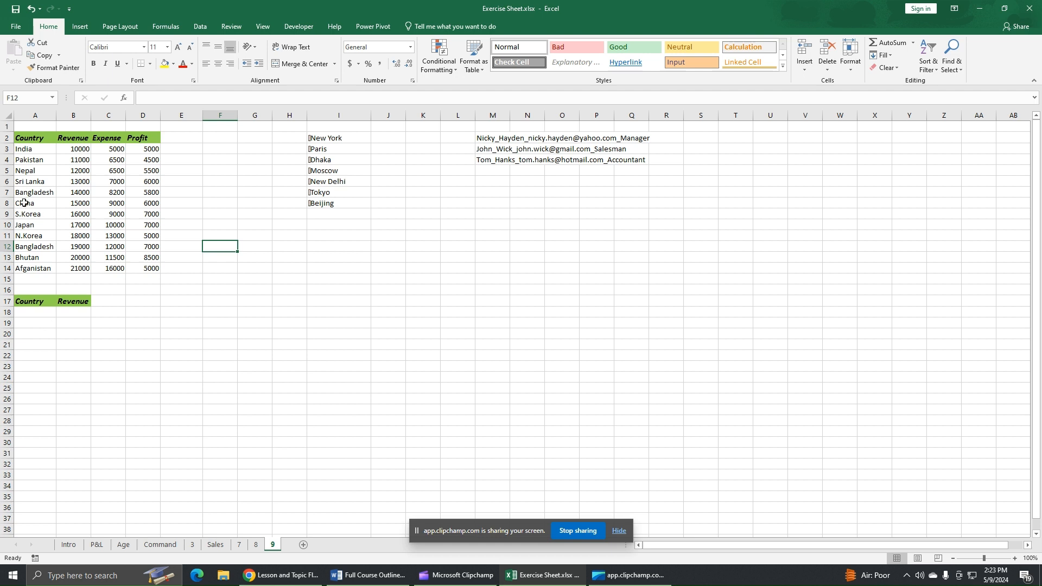
click(36, 151)
right_click(37, 151)
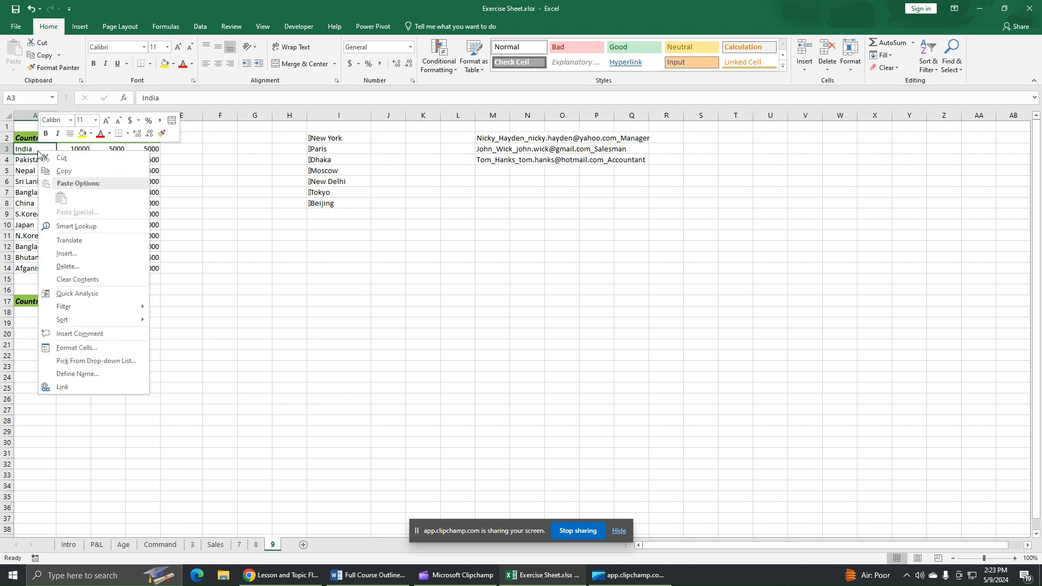
click(59, 174)
right_click(35, 315)
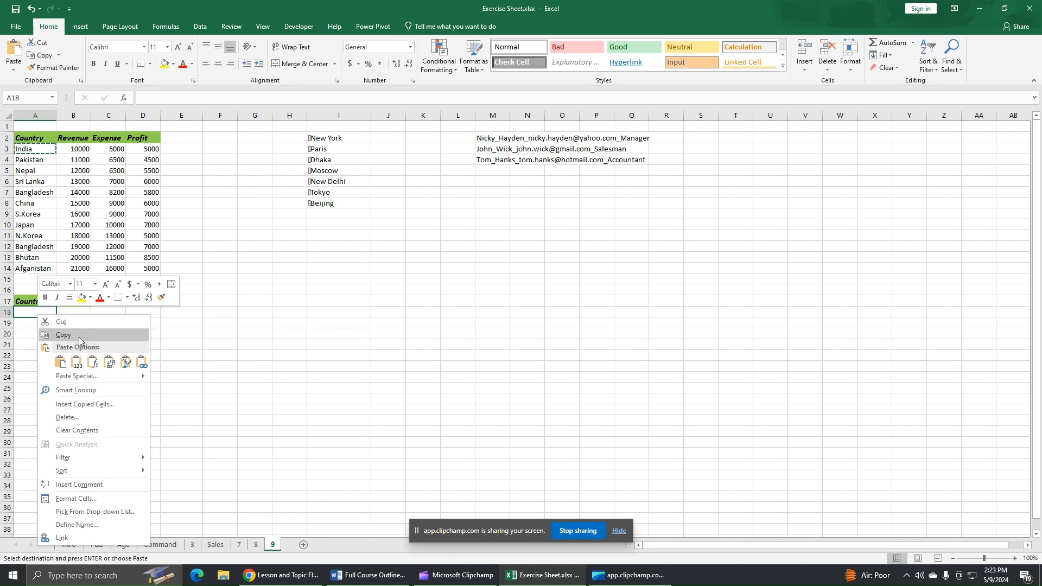
click(61, 362)
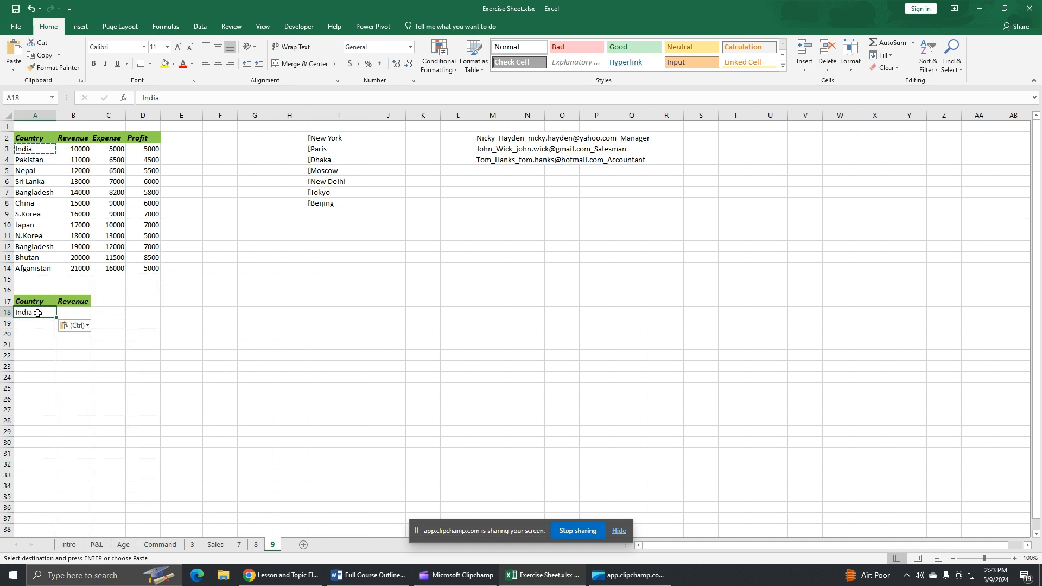
- Enter a VLOOKUP in B18 that finds A18 in the range A2:D14 and returns column 2 with an exact match (FALSE)
click(82, 315)
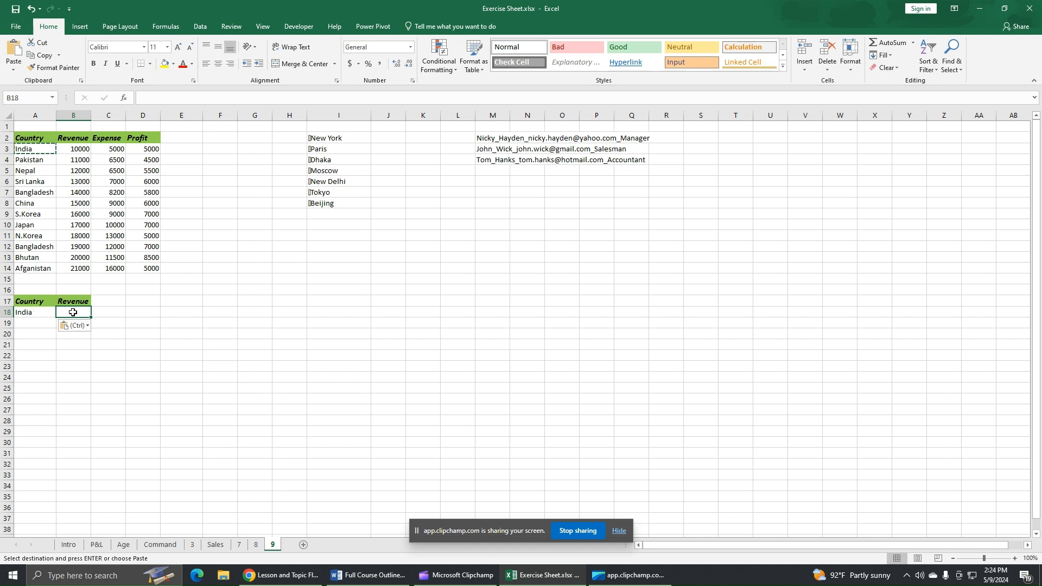
text(=vl)
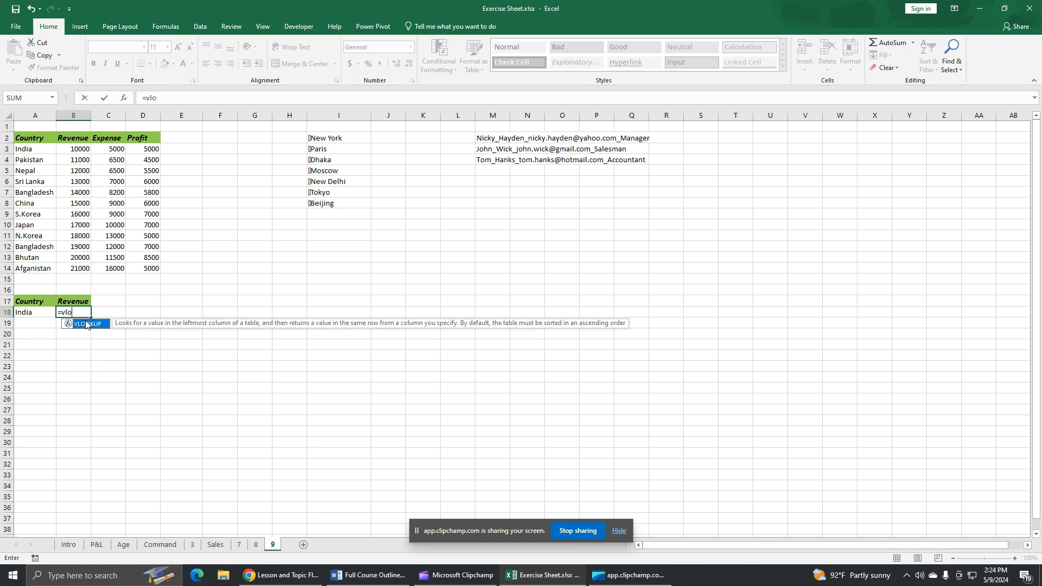
text(o)
double_click(86, 324)
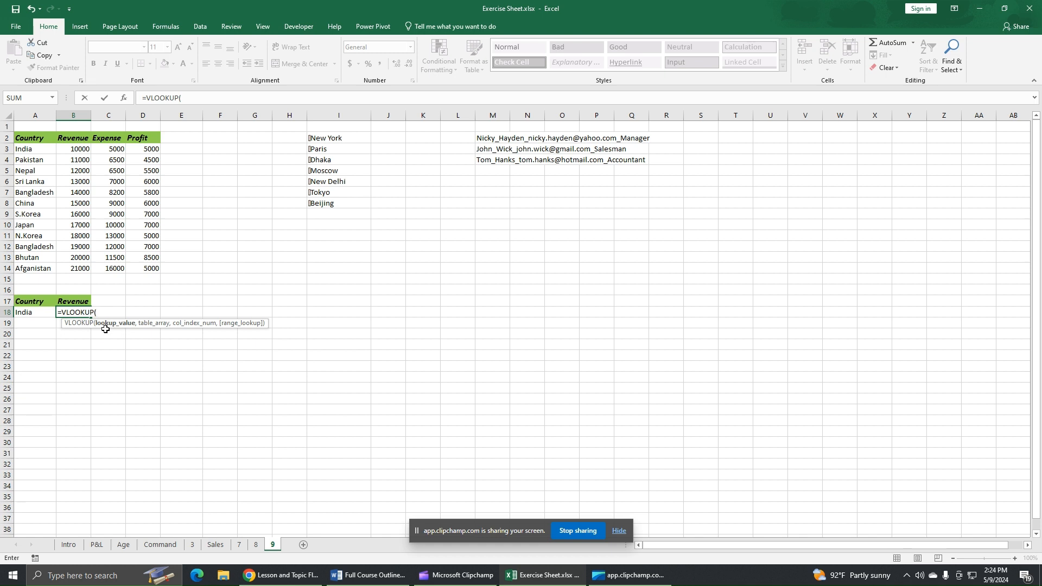
click(38, 314)
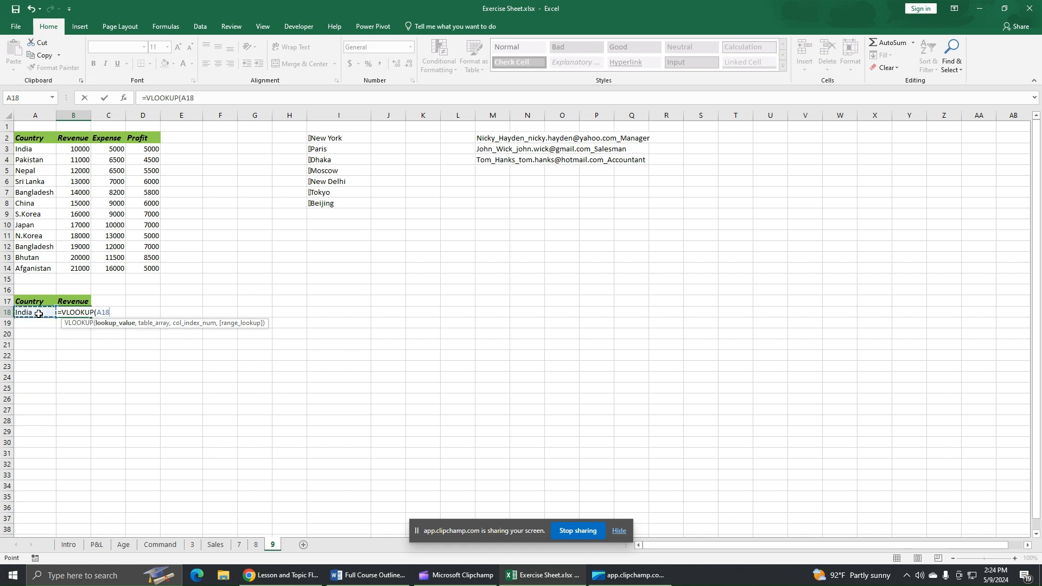
text(,)
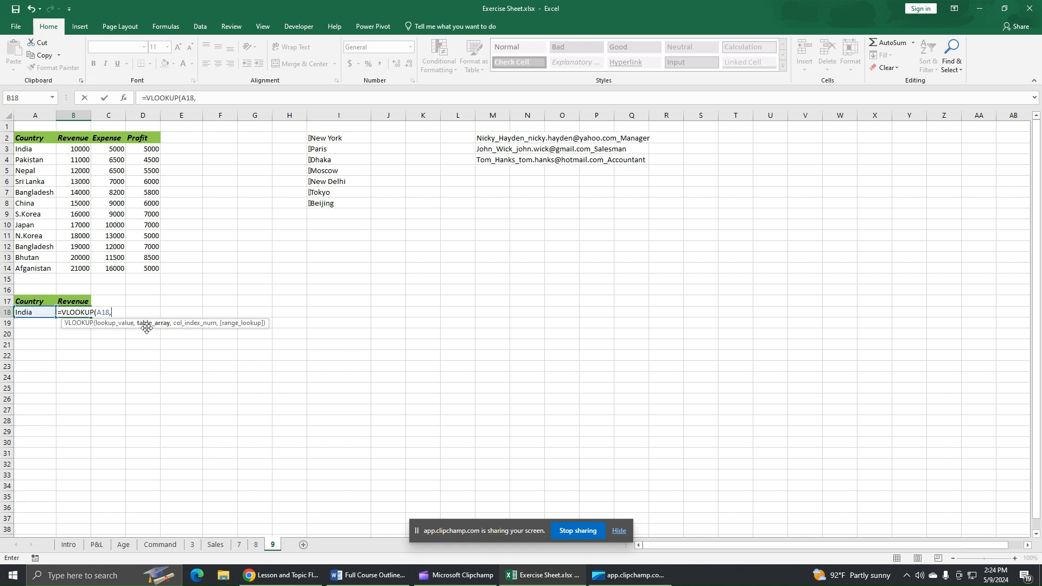
drag(22, 139, 149, 268)
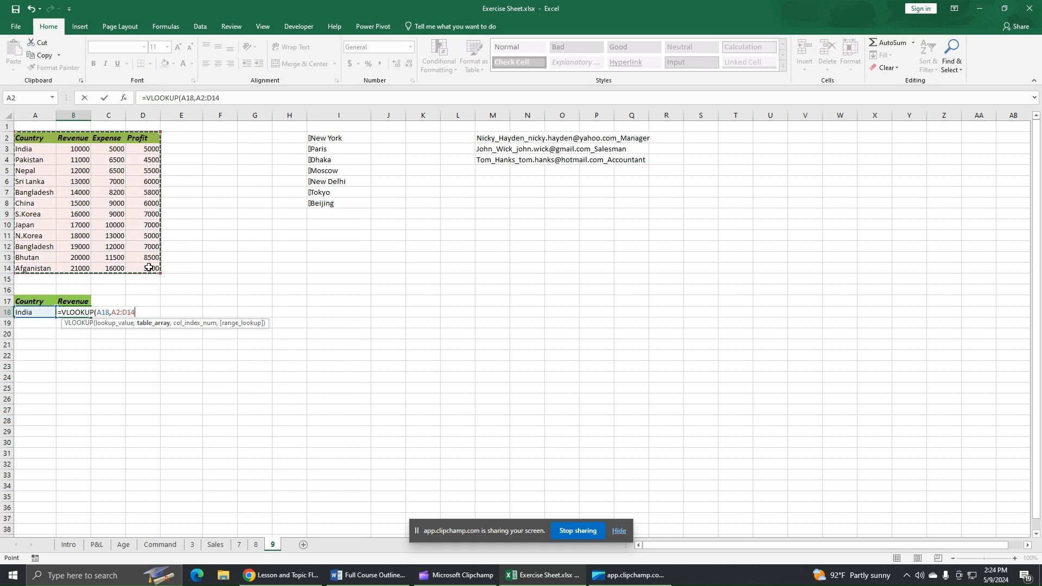
text(,2)
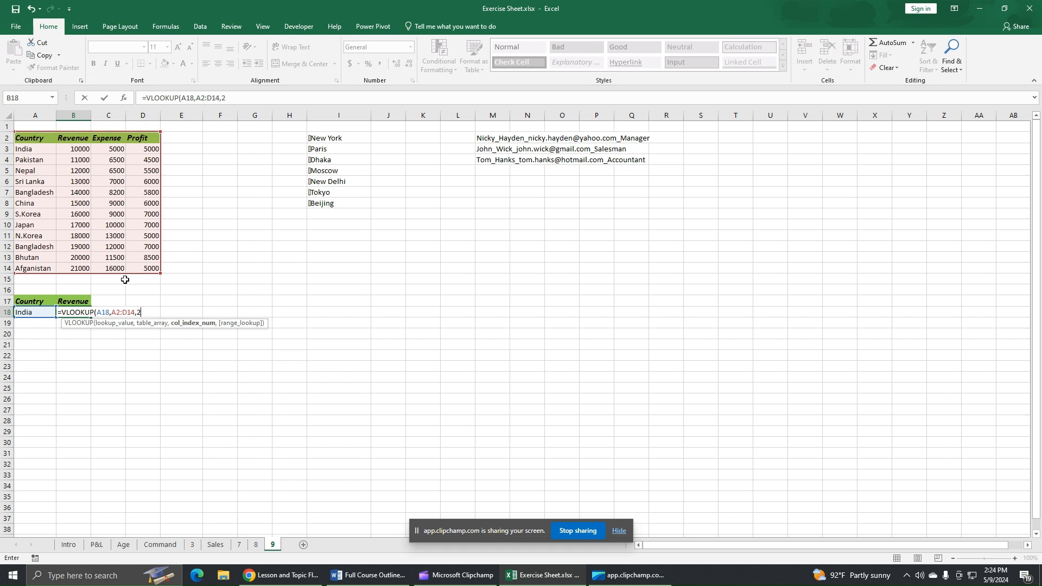
text(,)
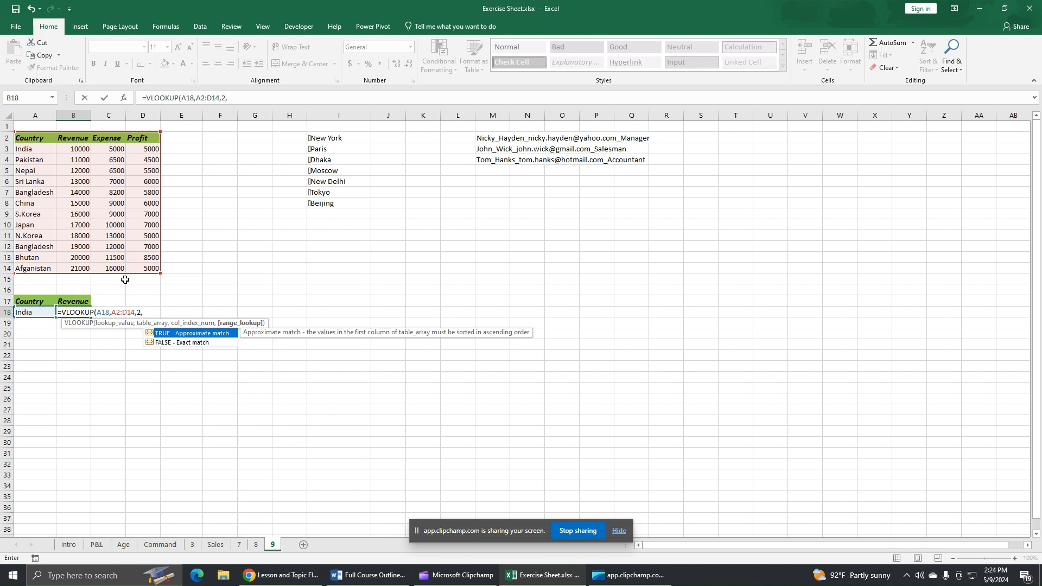
double_click(182, 343)
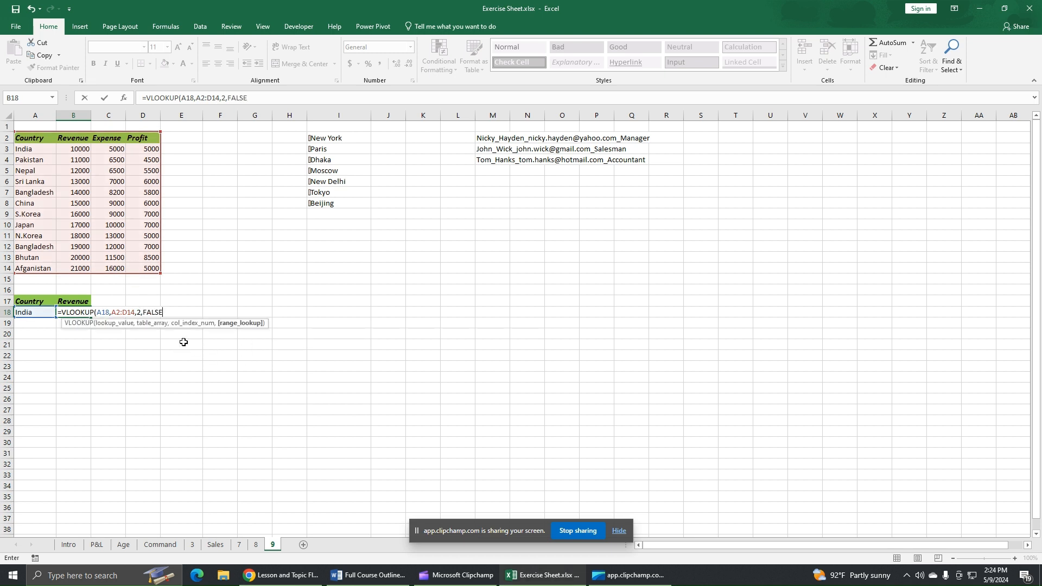
text())
key(Return)
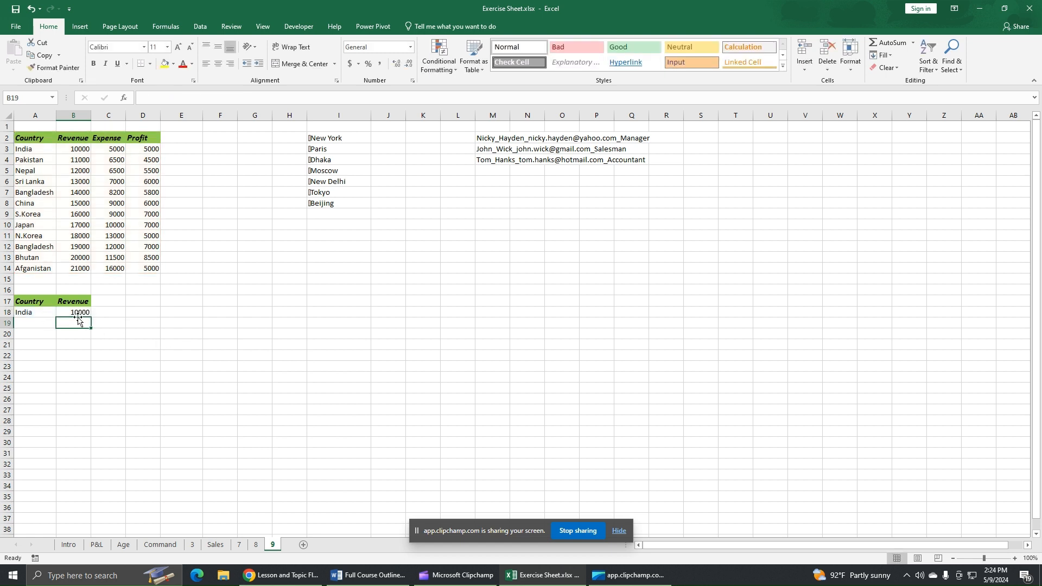
- Replace the lookup country in A18 with China, copied from A8
click(27, 204)
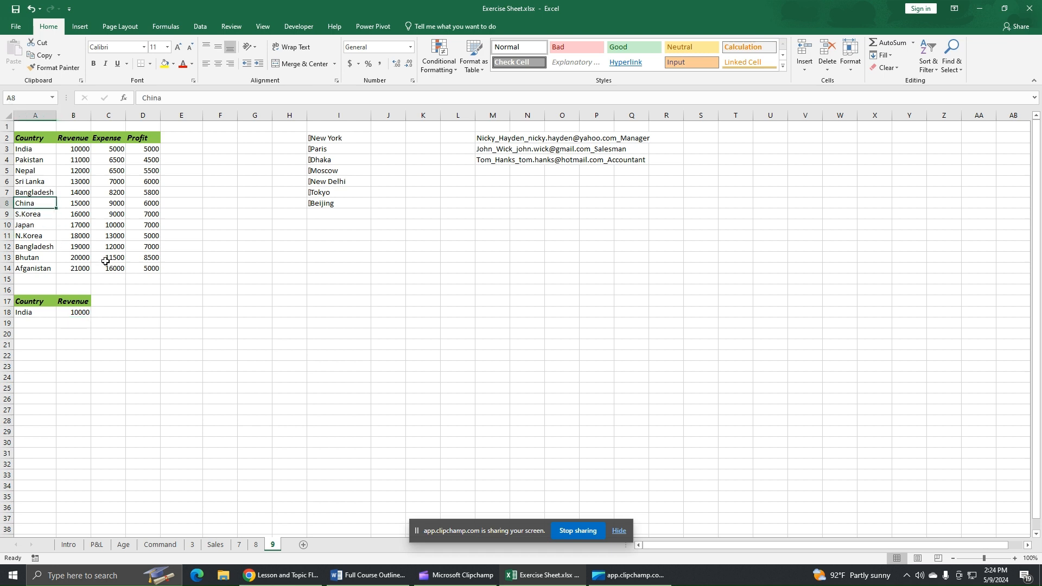
right_click(37, 204)
click(66, 226)
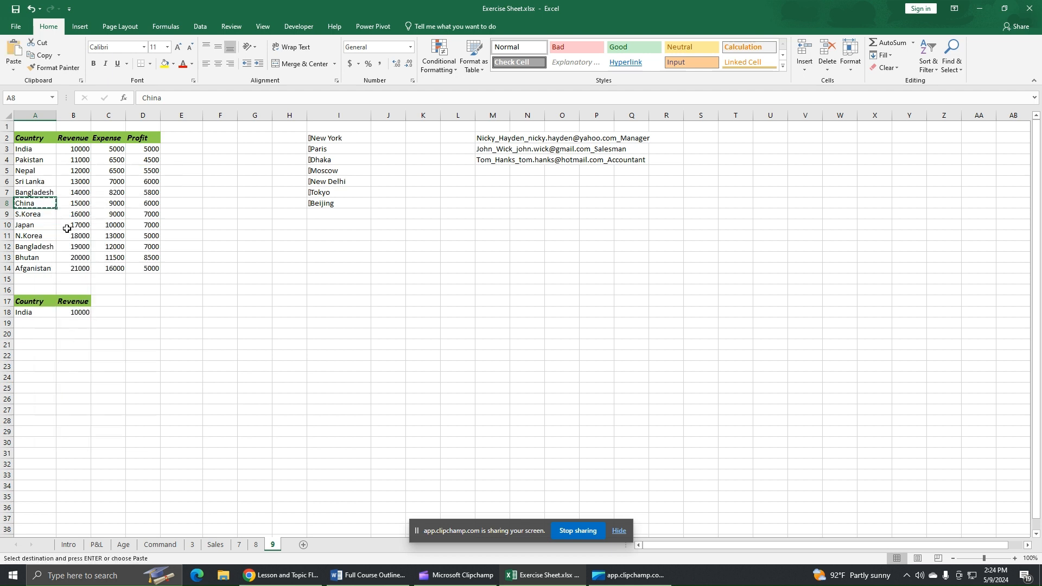
click(44, 311)
right_click(44, 311)
click(69, 357)
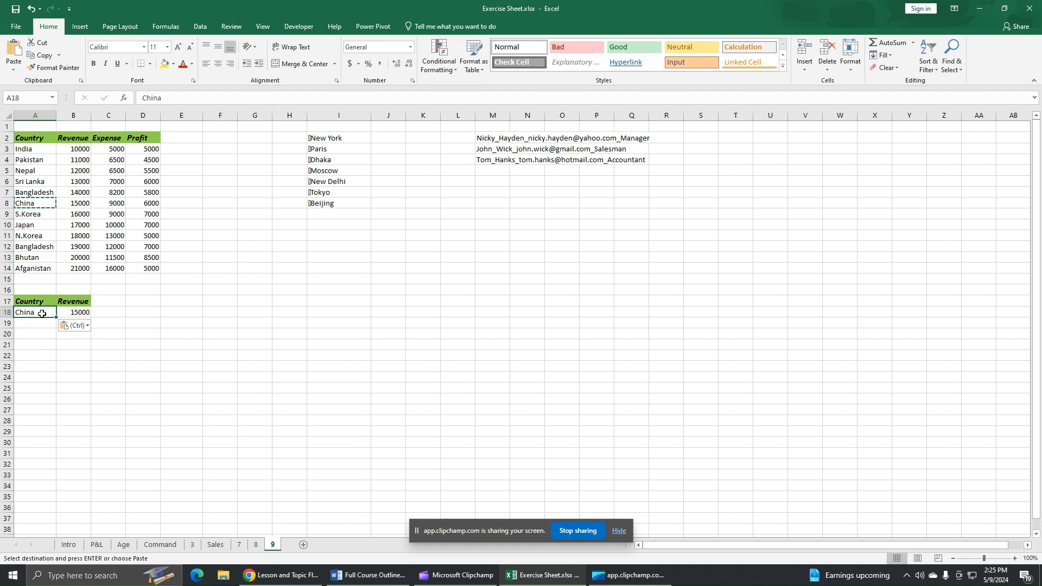
- Enter Finland, a country missing from the table, as the lookup value in A18
text(F)
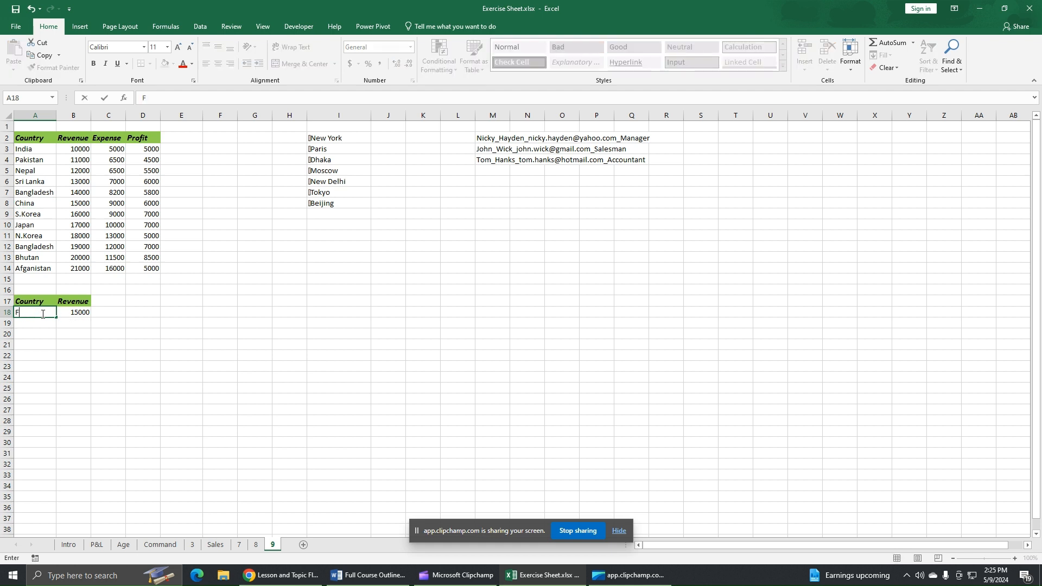
text(inland)
key(Return)
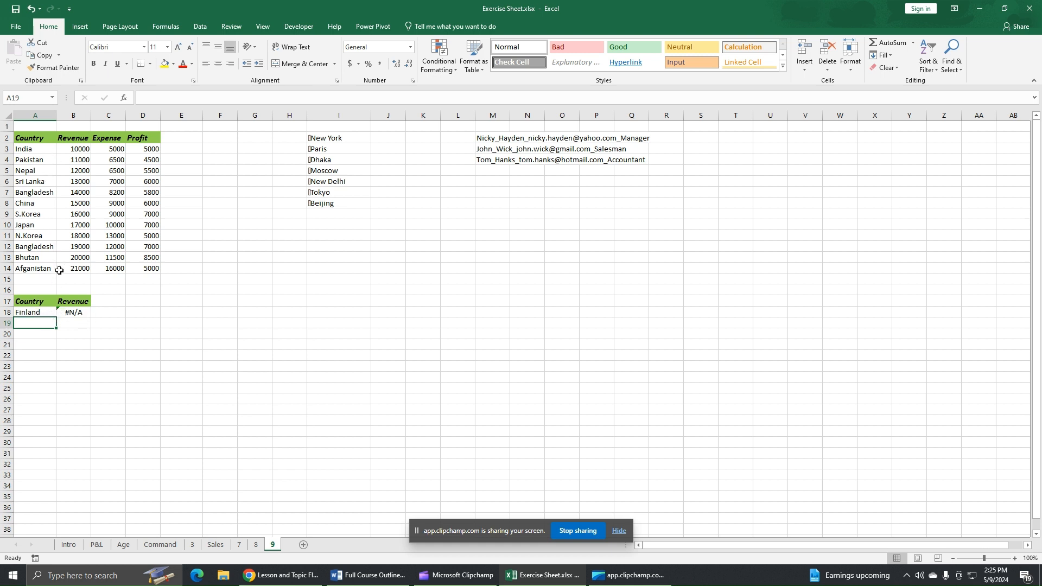
- Wrap the VLOOKUP formula in B18 in IFERROR with the fallback text "This country's data is not available"
click(80, 312)
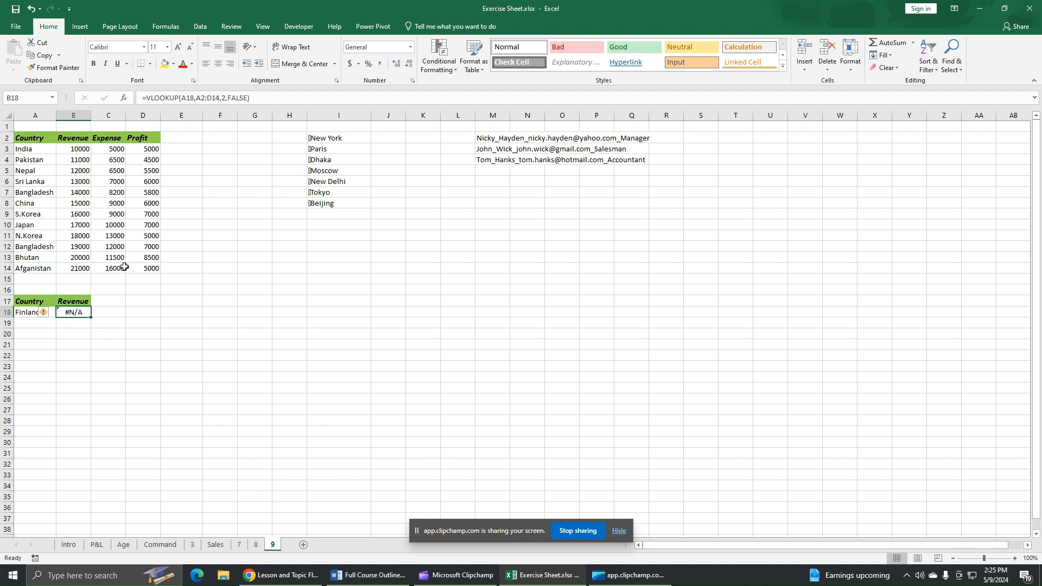
click(71, 346)
click(73, 314)
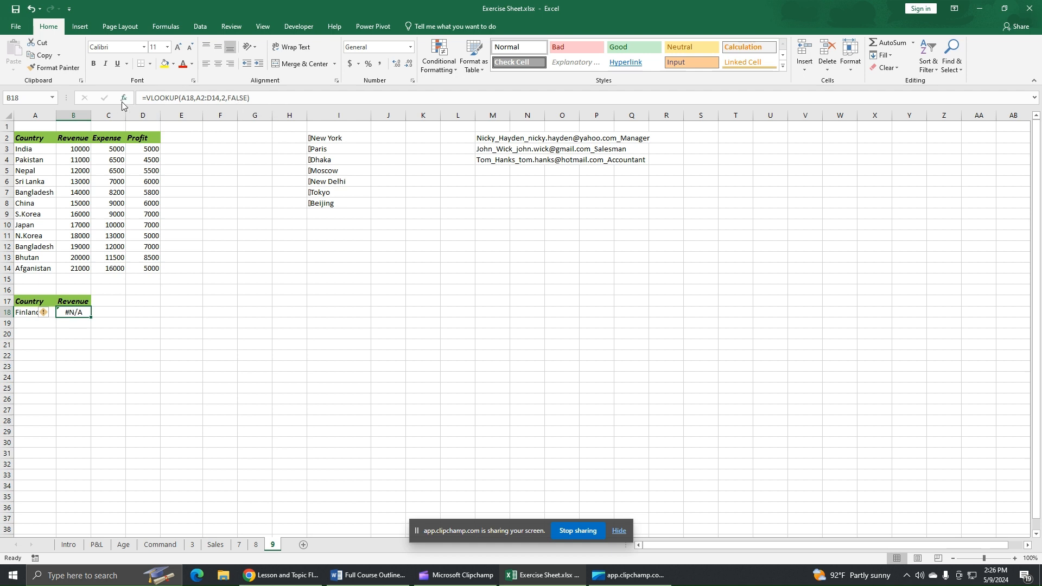
click(145, 97)
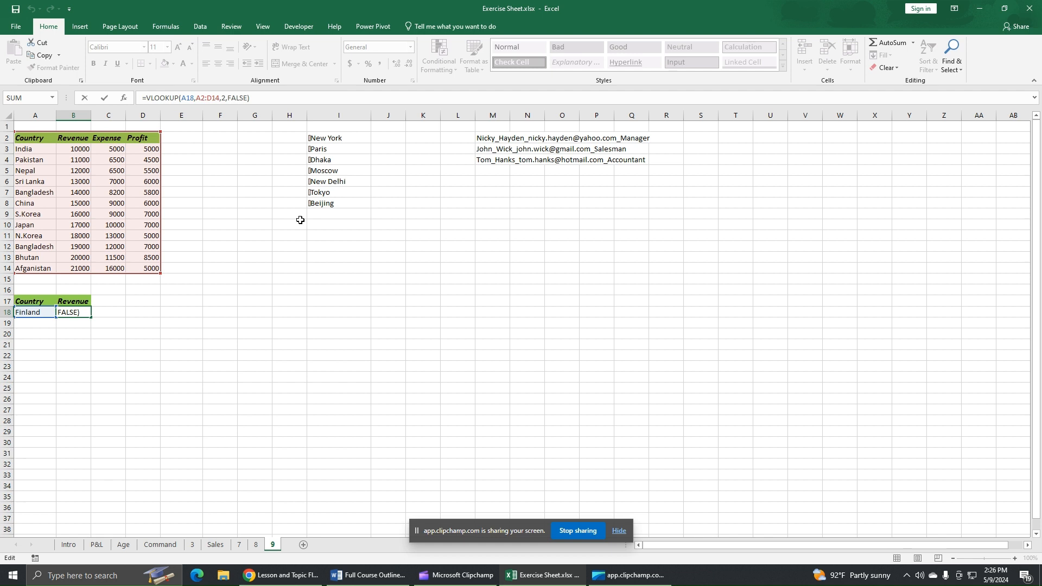
text(I)
text(F)
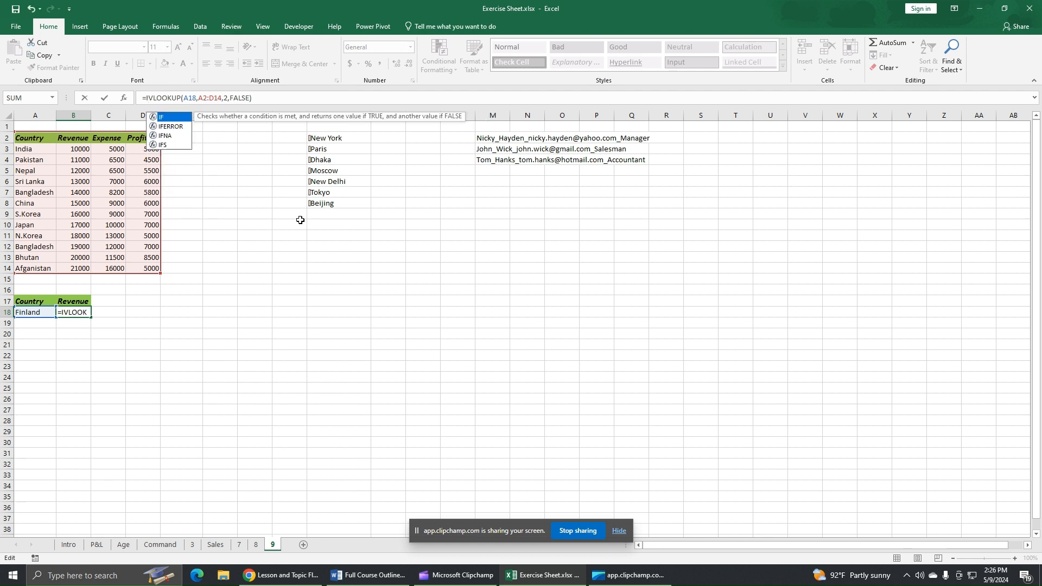
text(E)
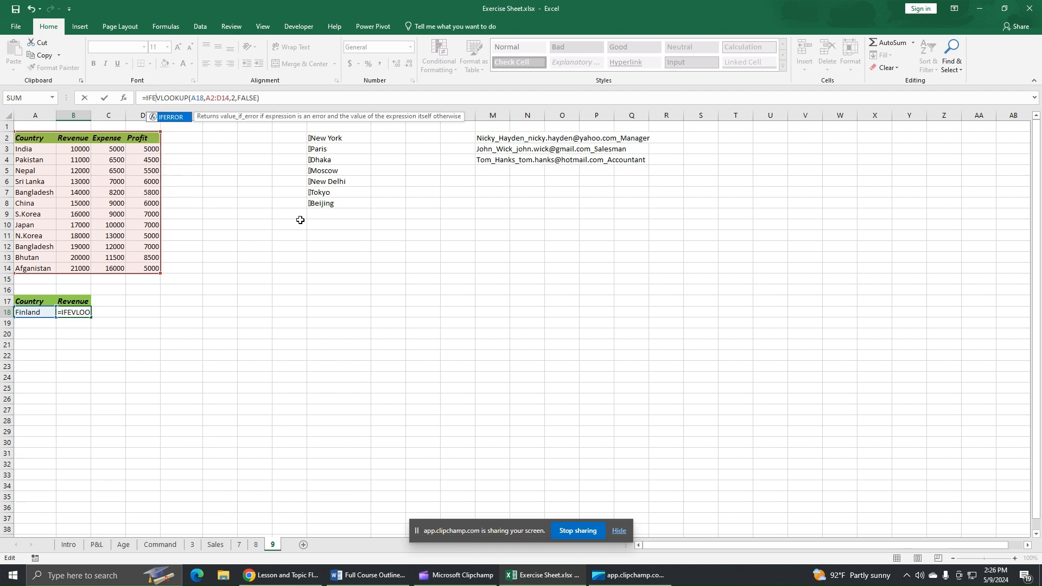
double_click(173, 117)
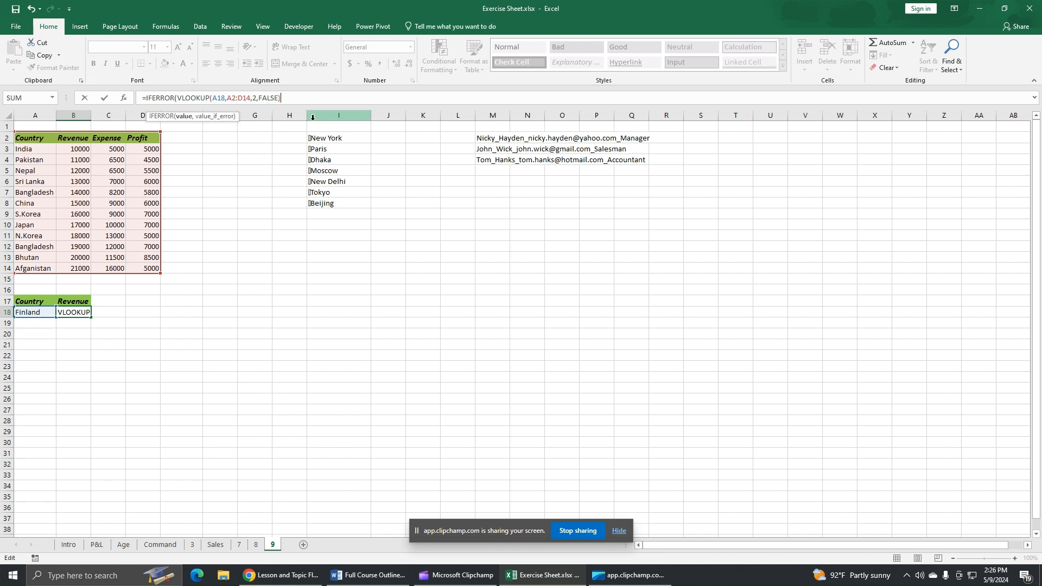
text(,)
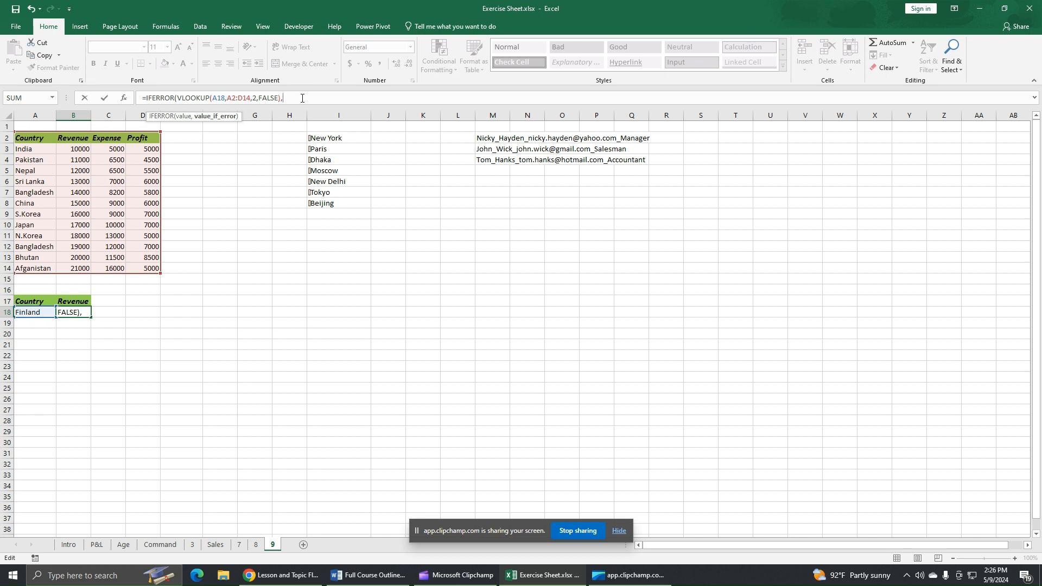
text("This country's data is not avao)
key(BackSpace)
text(ilable"))
key(Return)
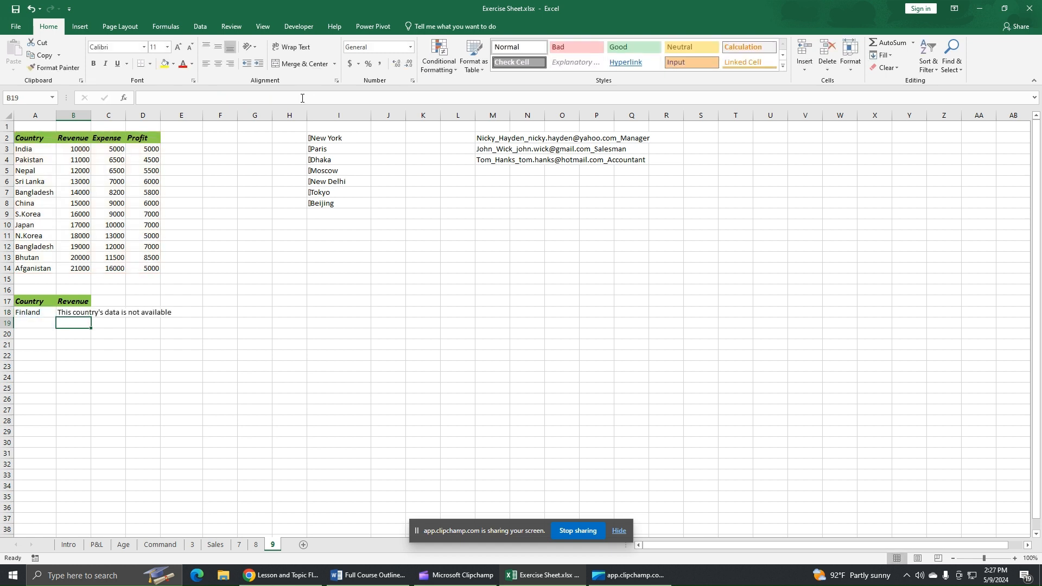
- Test the IFERROR formula with a listed country by copying Nepal from A5 into A18
click(74, 314)
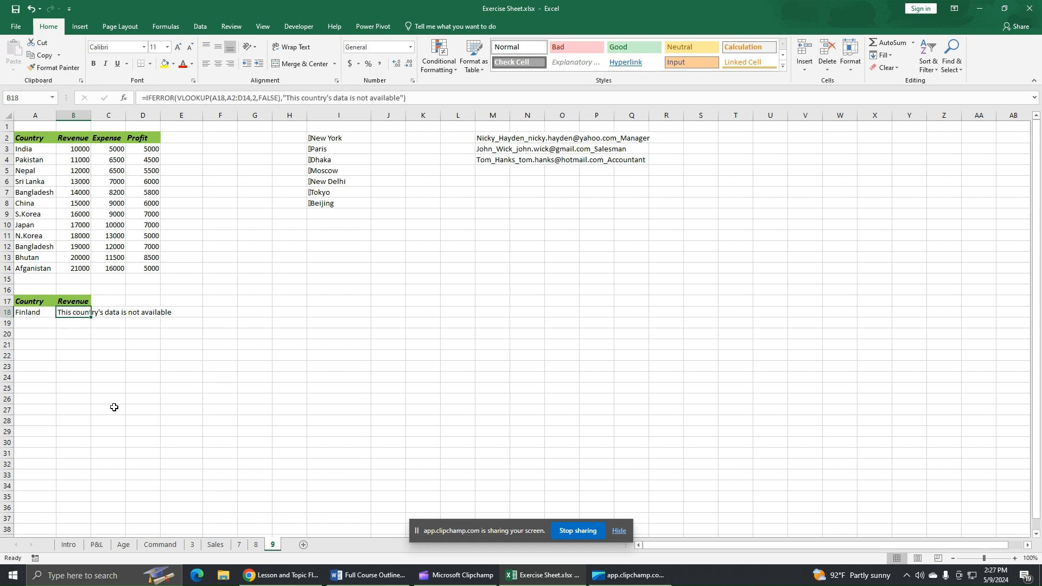
click(32, 170)
right_click(42, 171)
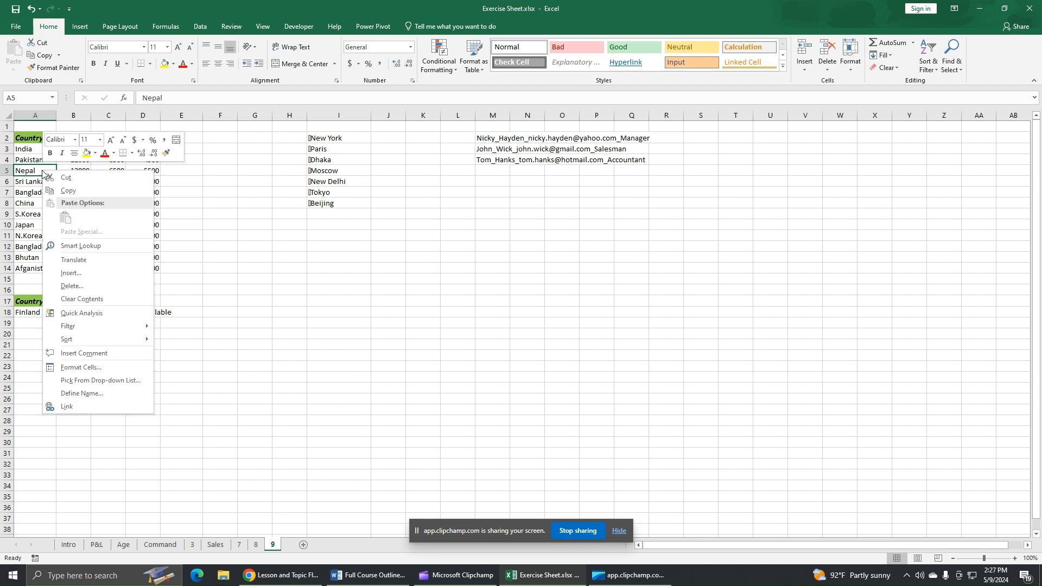
click(68, 191)
click(44, 314)
right_click(44, 314)
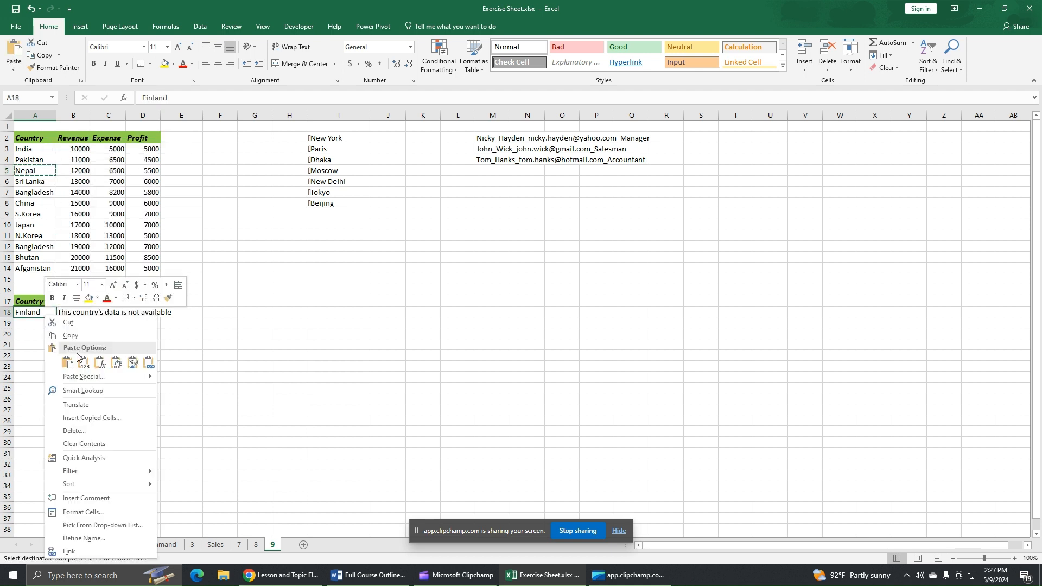
click(62, 359)
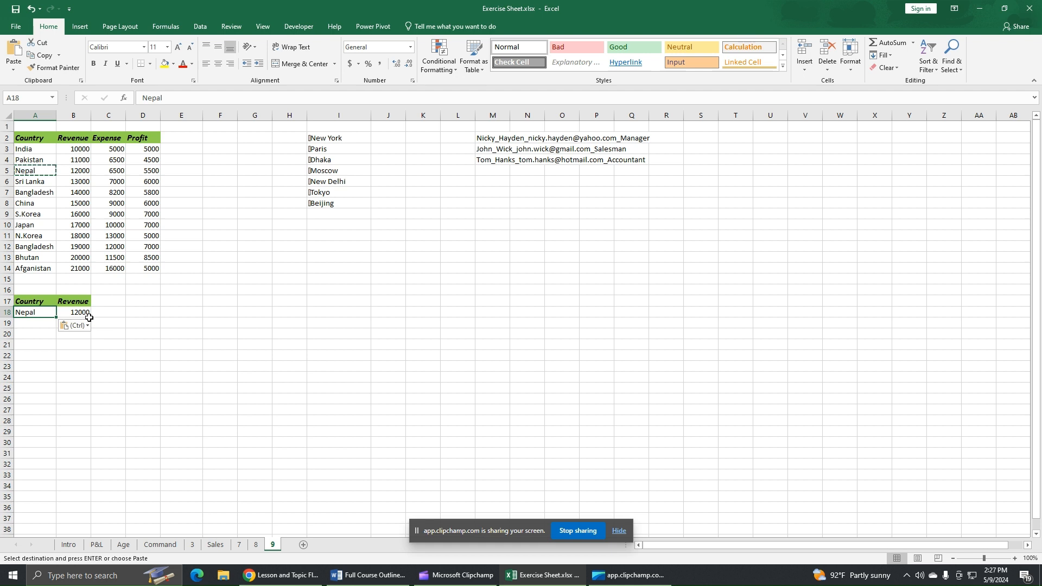
- Test the IFERROR formula with an unlisted country by entering Russia in A18
right_click(31, 313)
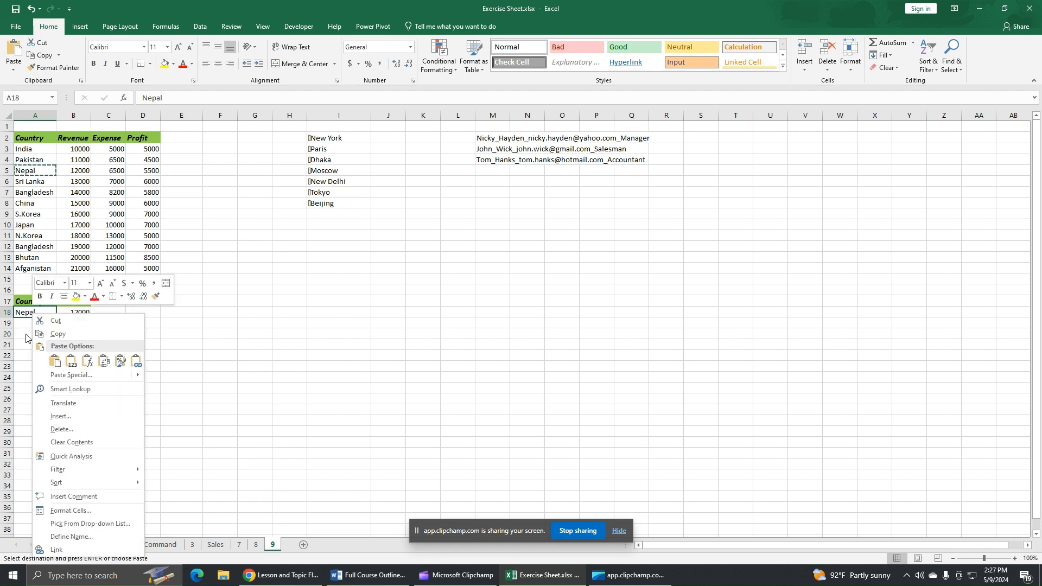
key(Escape)
text(Russia)
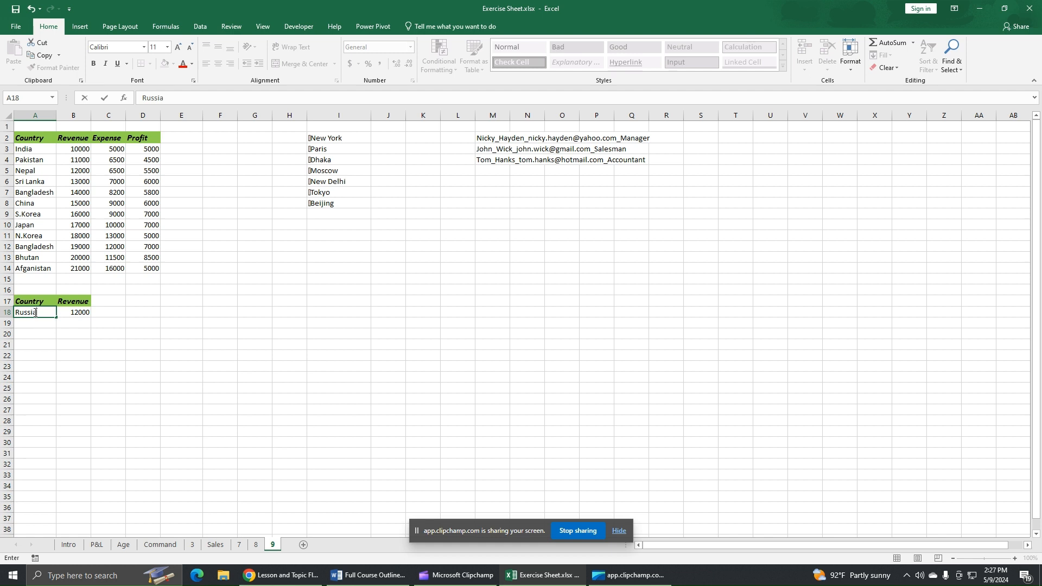
key(Return)
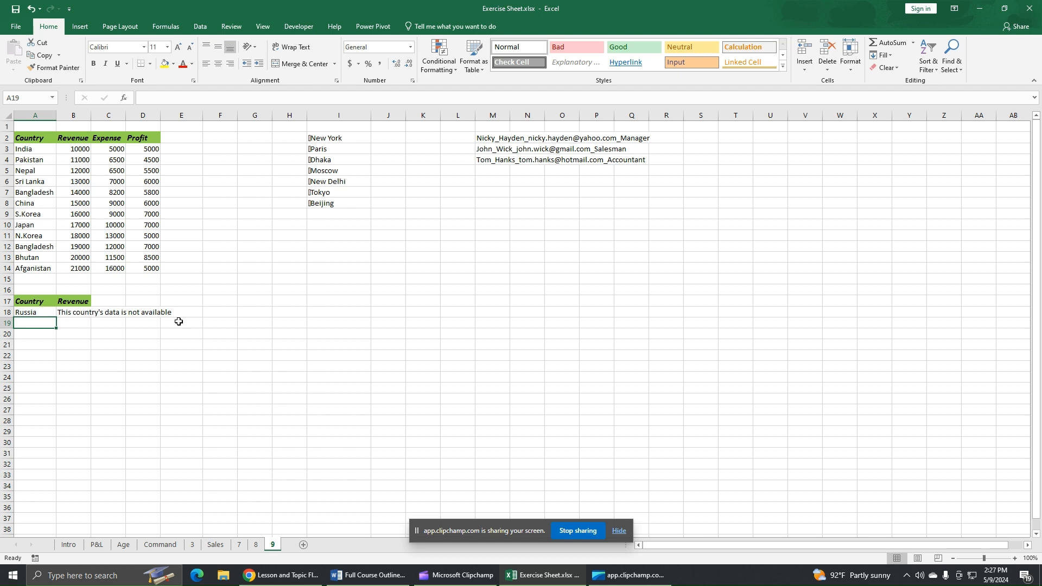
- Examine the IFERROR formula and its fallback text in B18
click(84, 313)
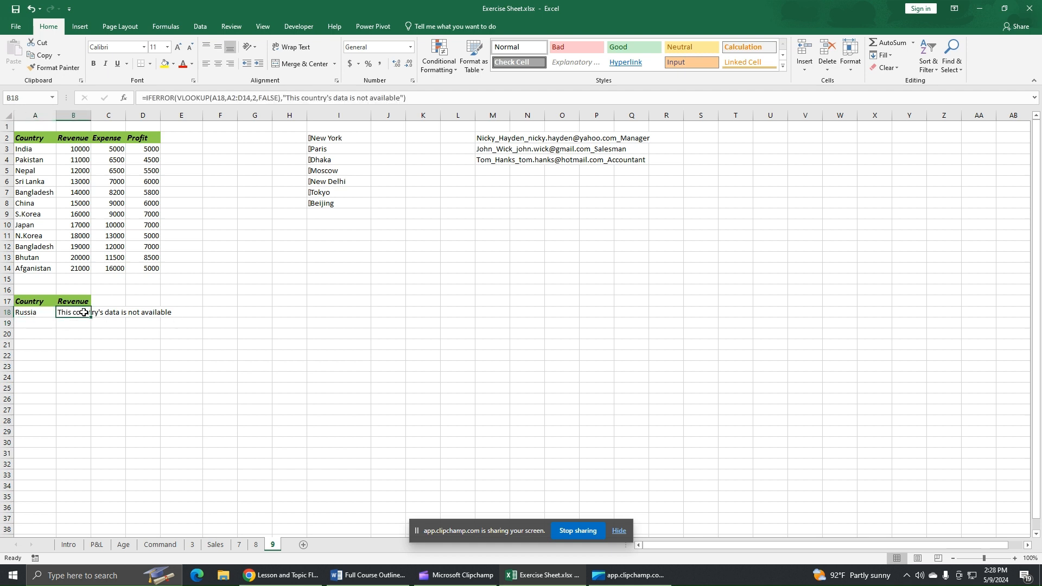
click(336, 98)
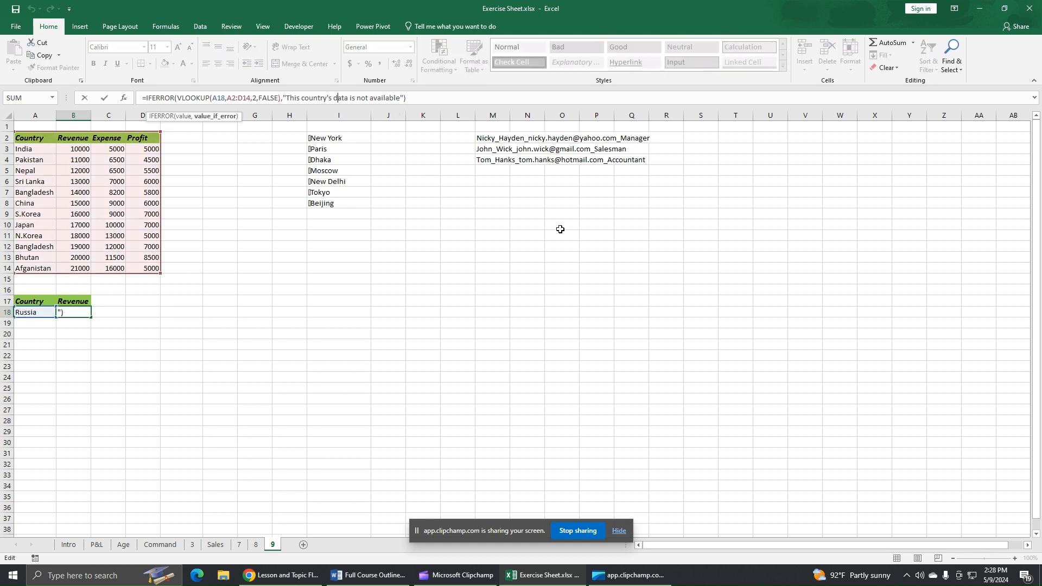
click(288, 345)
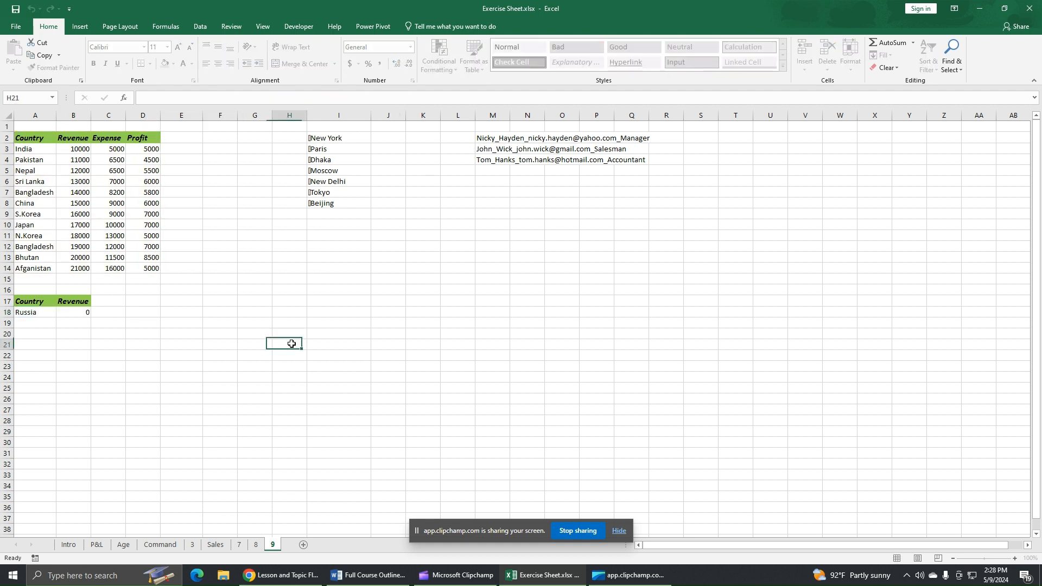
click(80, 312)
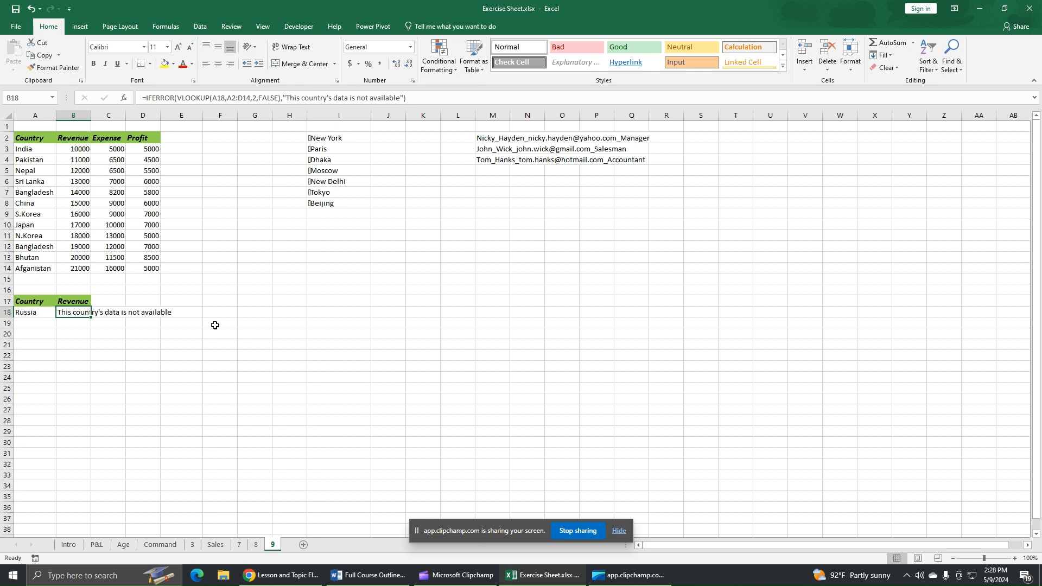
click(162, 354)
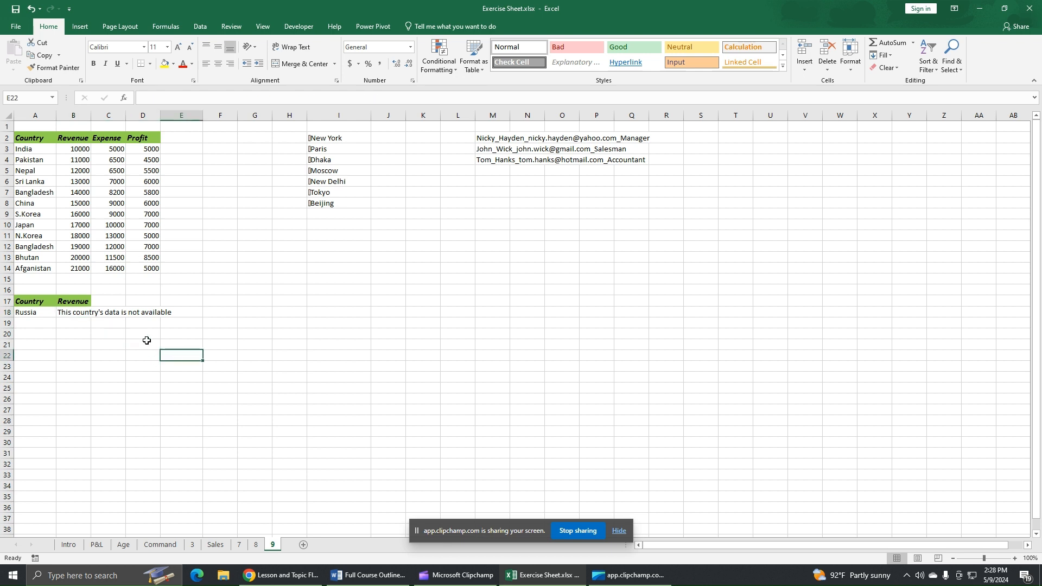